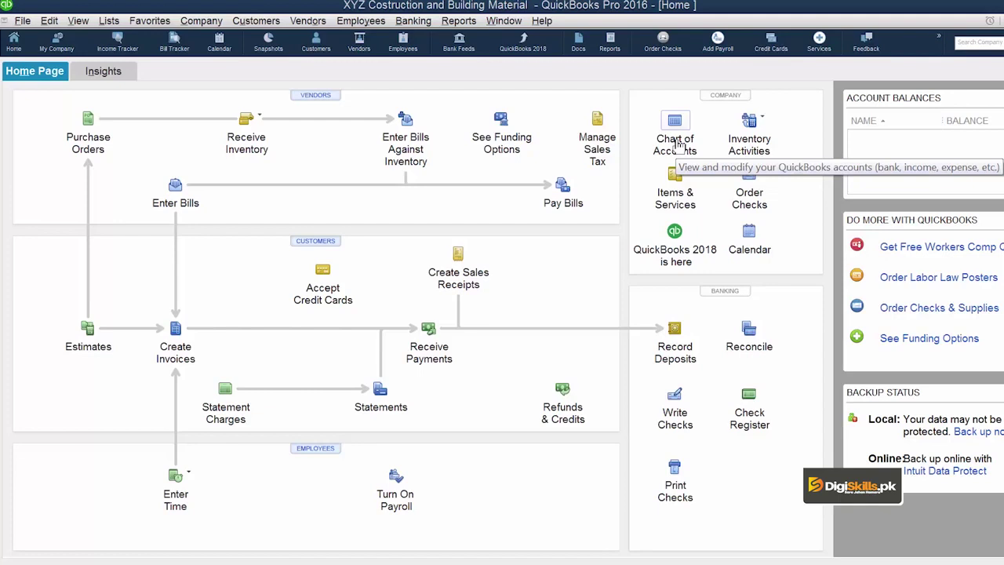
# Step: Open the Chart of Accounts list and scroll down to the 68600 Utilities account
pyautogui.click(677, 143)
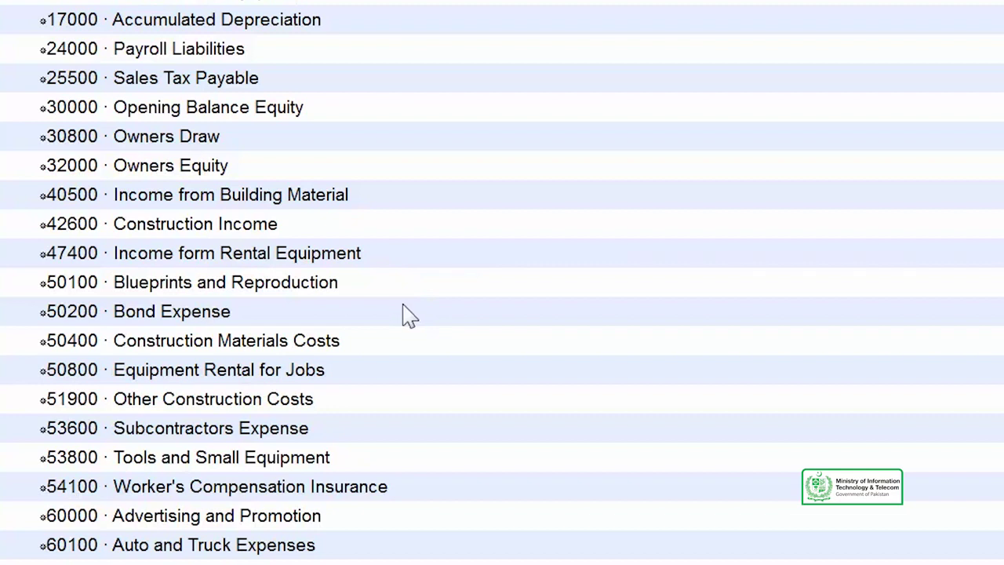
pyautogui.scroll(-2, 408, 314)
pyautogui.scroll(-4, 408, 314)
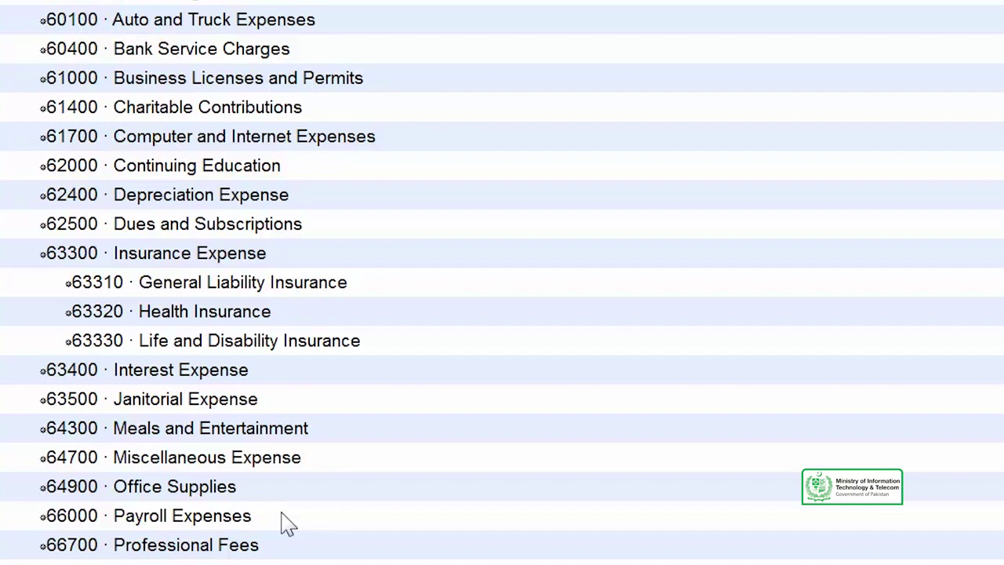
pyautogui.scroll(-5, 286, 522)
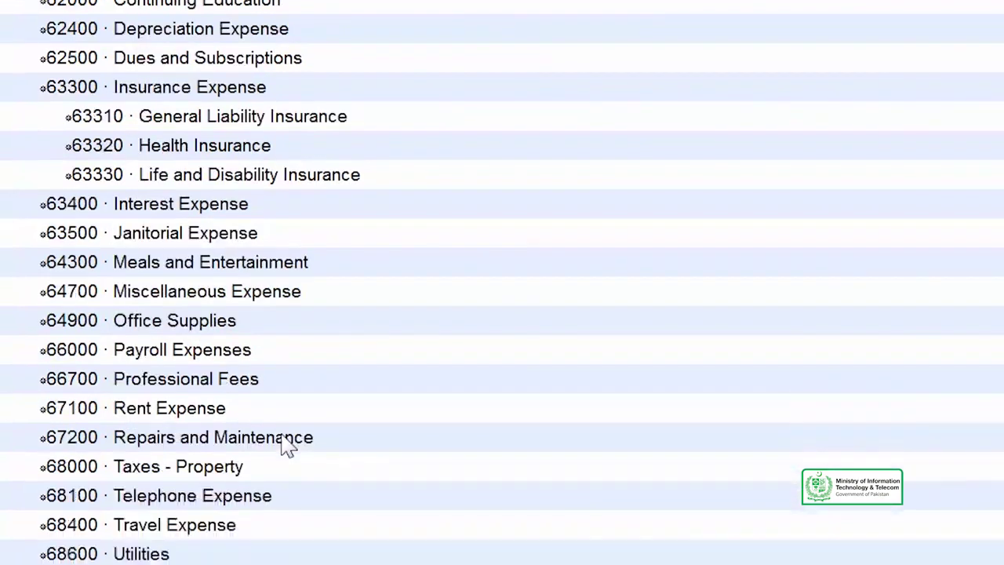
pyautogui.scroll(-2, 284, 441)
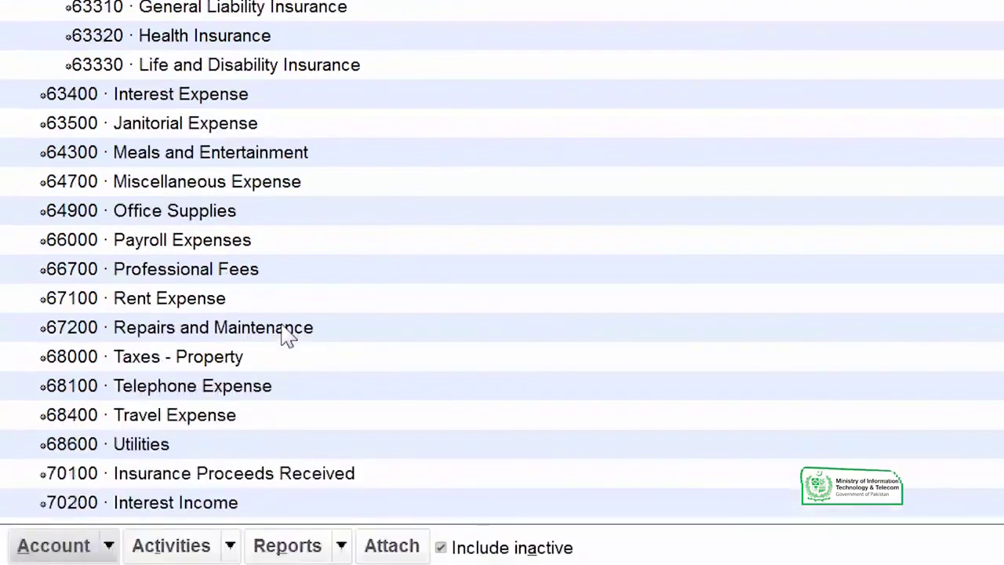
# Step: Select 68600 Utilities and open it in the Edit Account window
pyautogui.click(185, 448)
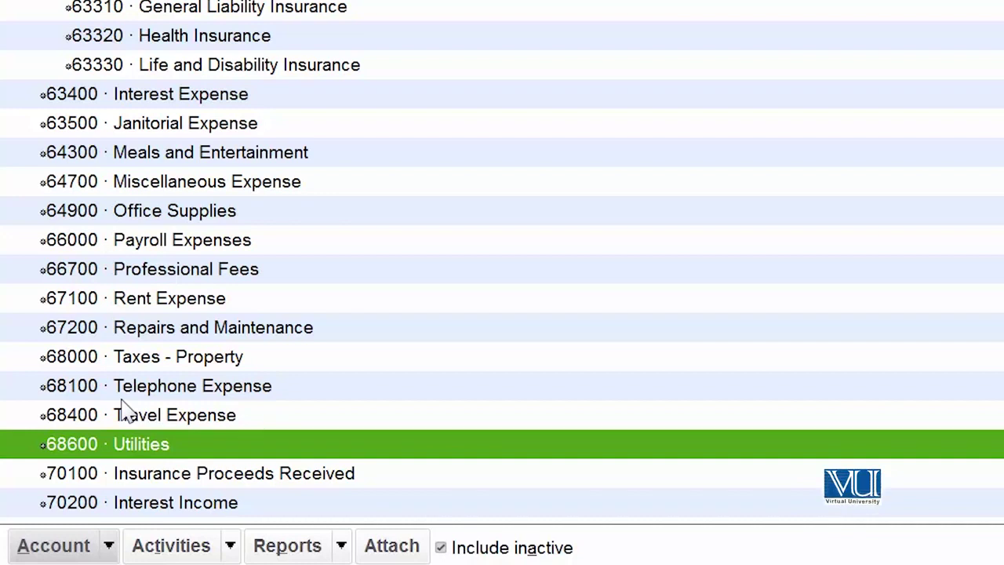
pyautogui.rightClick(168, 443)
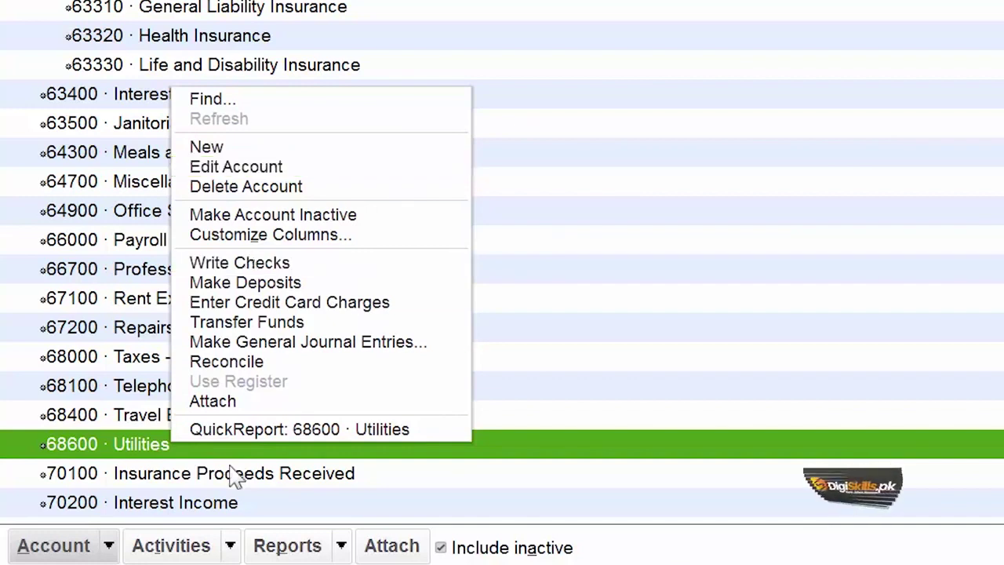
pyautogui.click(109, 549)
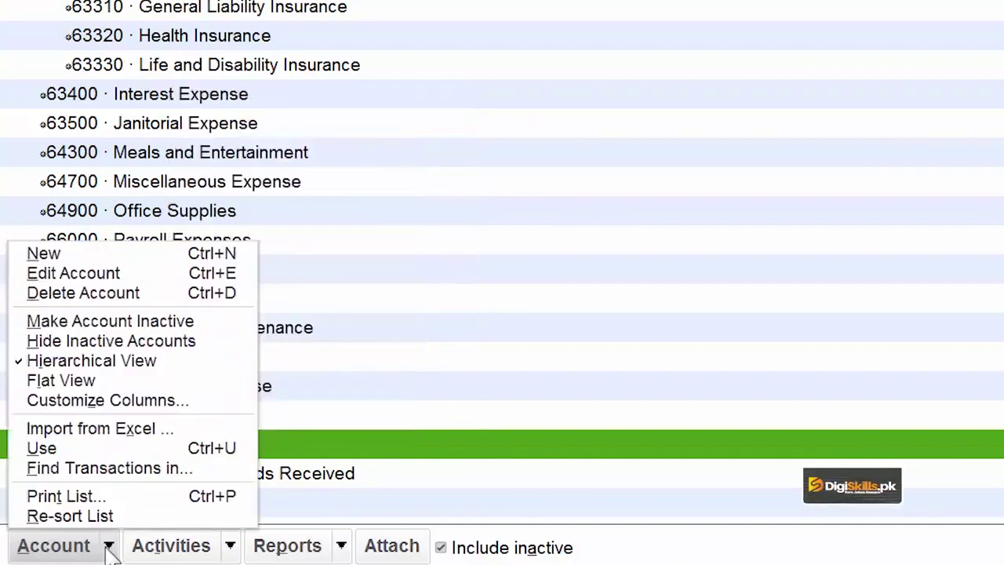
pyautogui.click(221, 272)
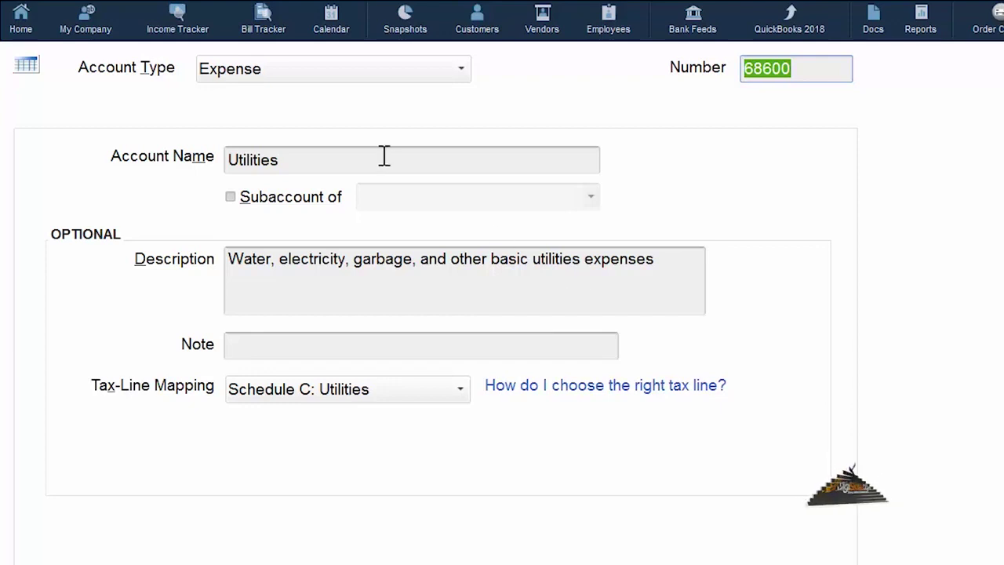
# Step: Rename the account Electricity, number 68610, as a subaccount of 68600 Utilities
pyautogui.click(385, 161)
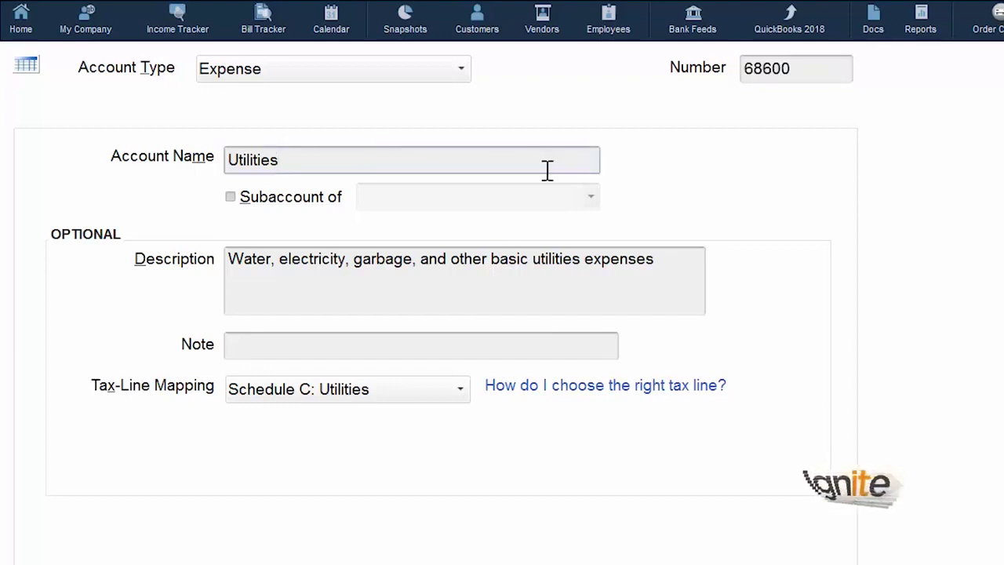
pyautogui.click(231, 197)
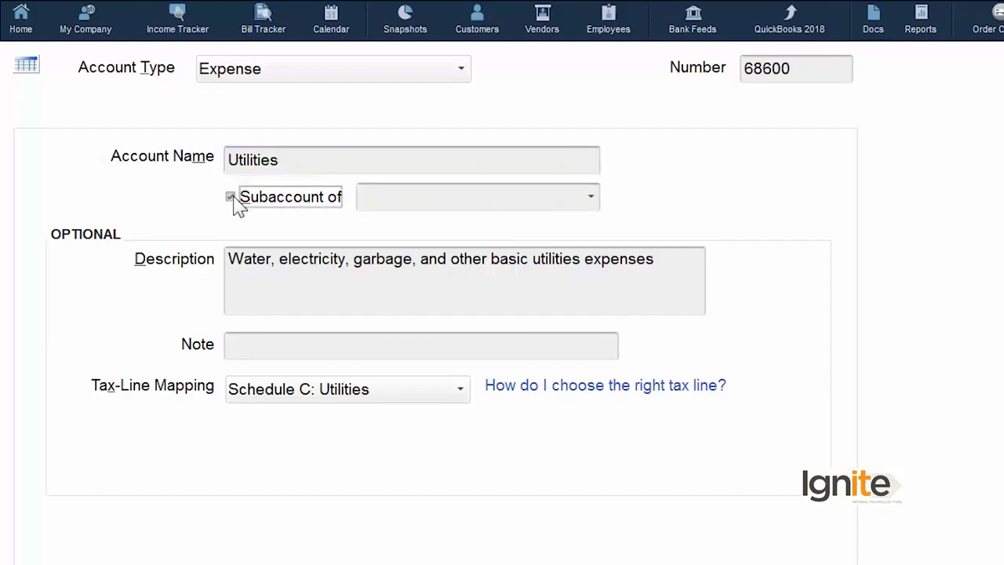
pyautogui.doubleClick(305, 159)
pyautogui.press('BackSpace')
pyautogui.write('Electricity')
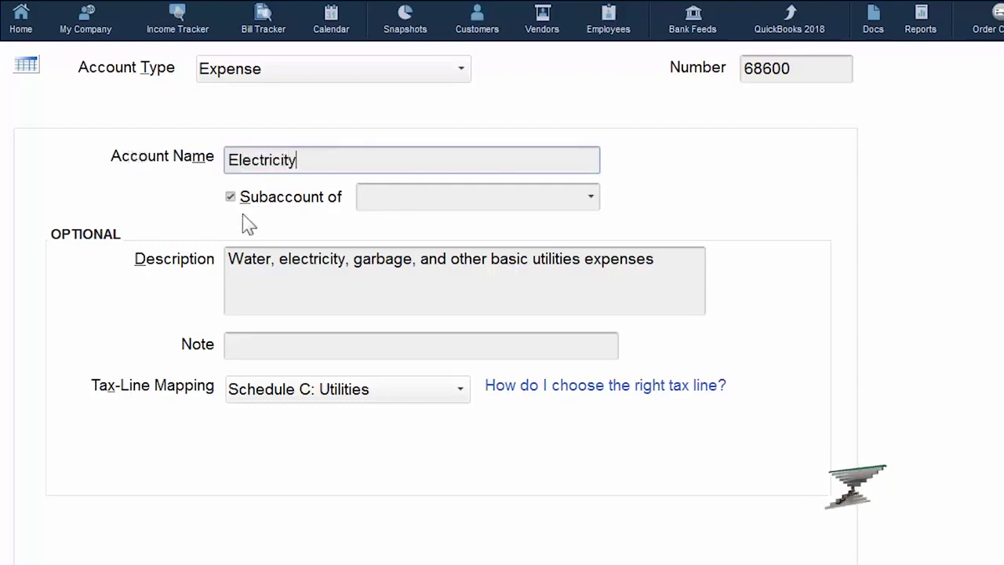
pyautogui.click(404, 197)
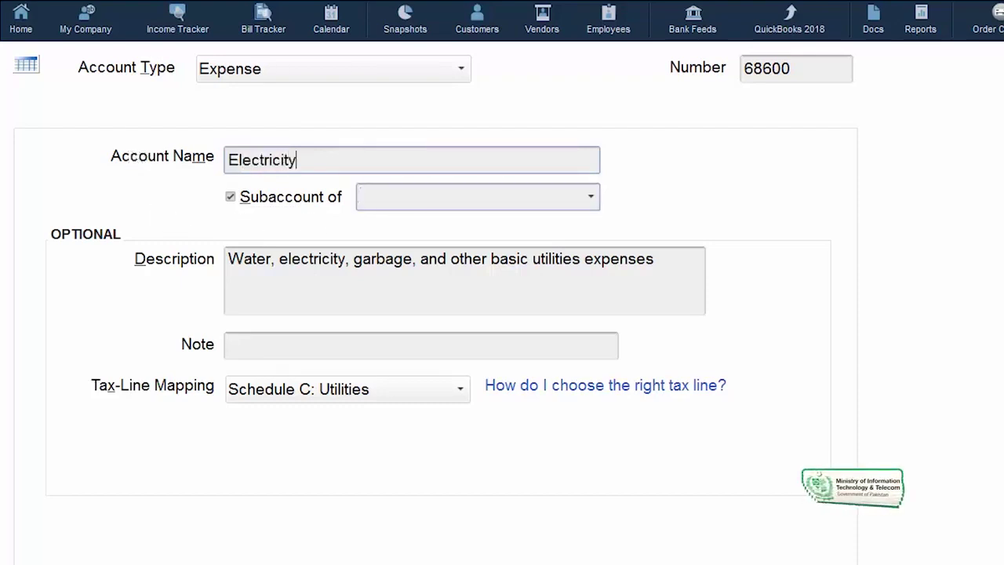
pyautogui.write('68')
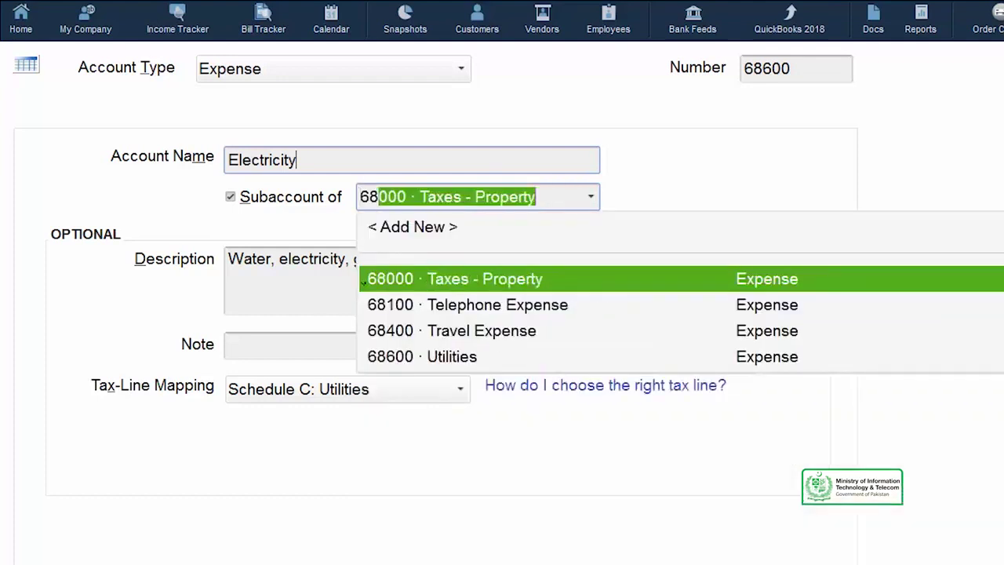
pyautogui.write('6')
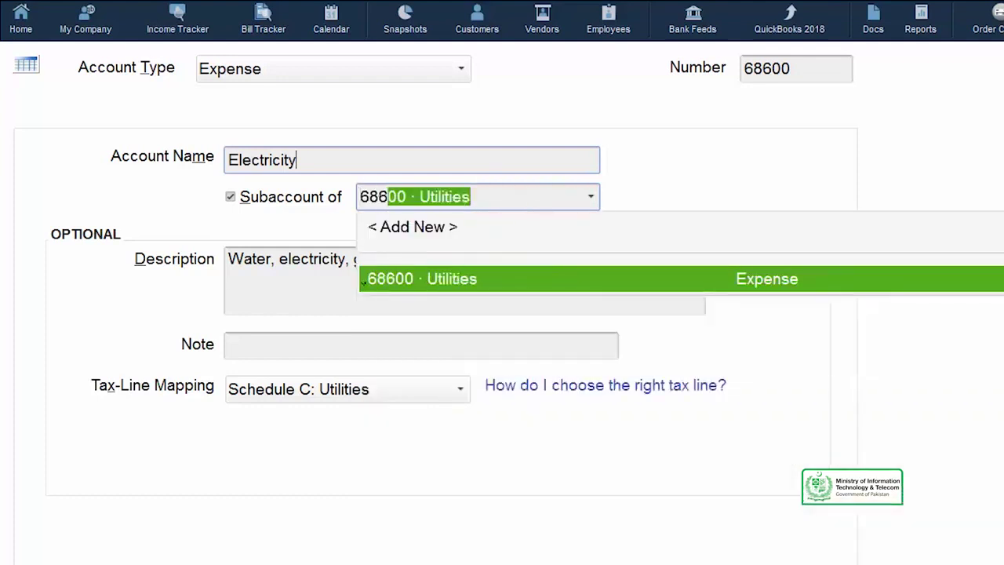
pyautogui.write('00')
pyautogui.click(796, 71)
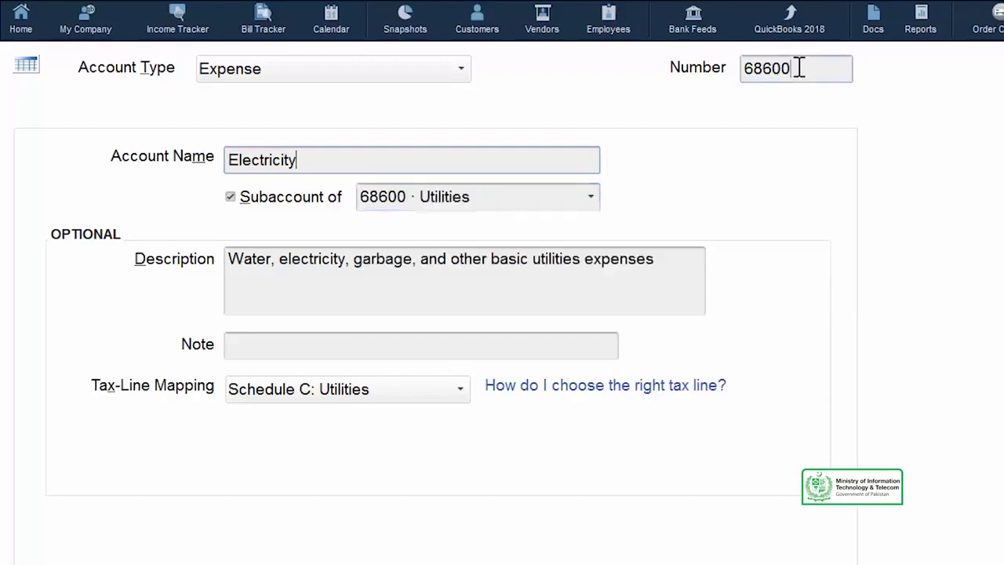
pyautogui.press('BackSpace')
pyautogui.press('BackSpace')
pyautogui.write('10')
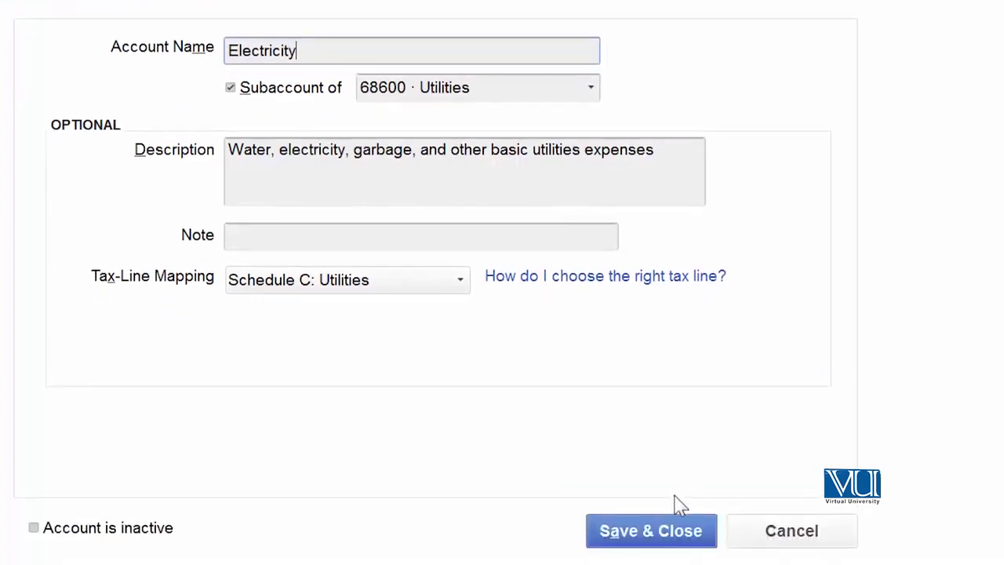
# Step: Save the Electricity subaccount and select the Utilities account in the list
pyautogui.click(655, 541)
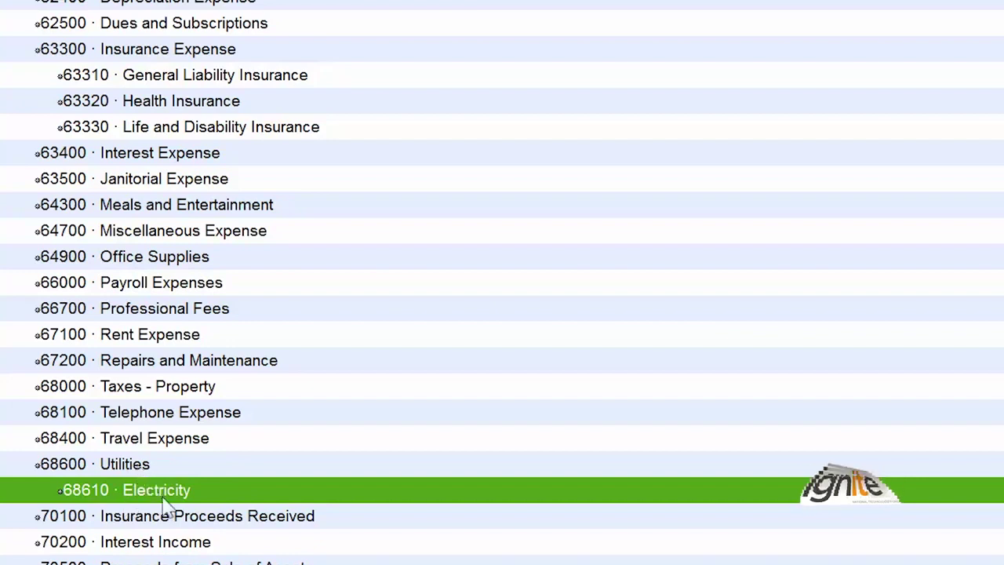
pyautogui.click(151, 469)
pyautogui.rightClick(151, 468)
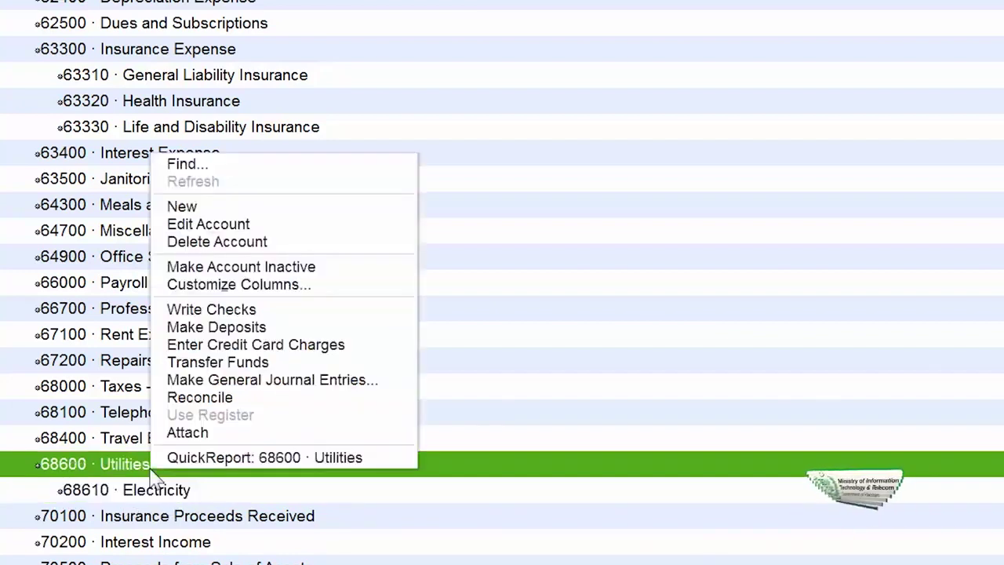
# Step: Create a Gas expense account as a subaccount of 68600 Utilities, numbered 68620
pyautogui.click(296, 208)
pyautogui.click(114, 84)
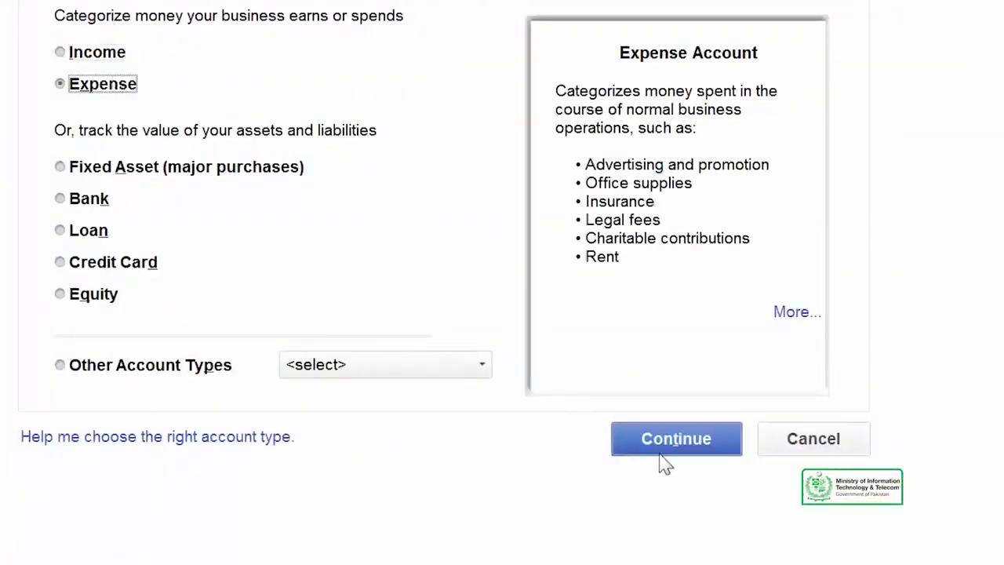
pyautogui.click(682, 451)
pyautogui.write('G')
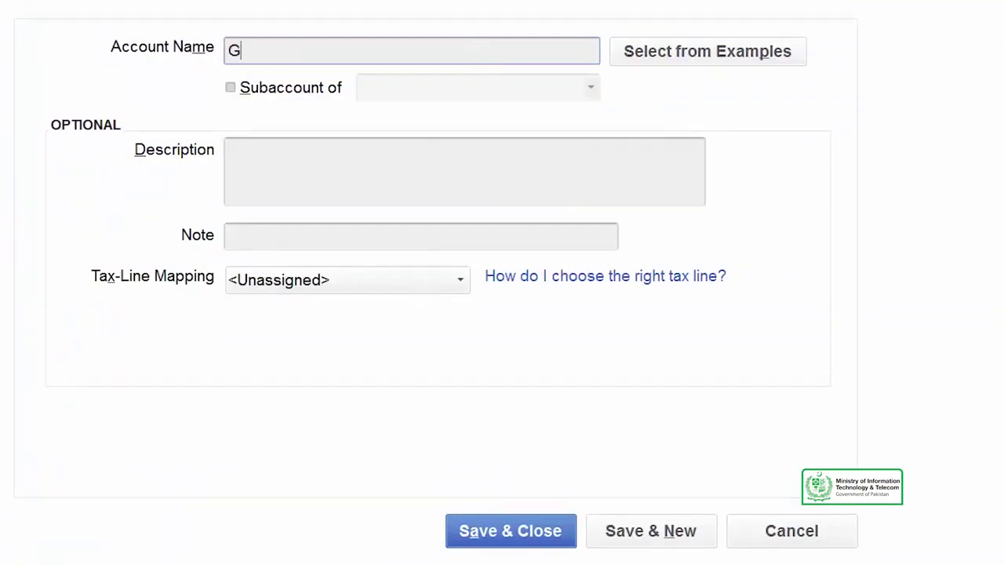
pyautogui.write('as')
pyautogui.click(230, 87)
pyautogui.click(454, 89)
pyautogui.write('U')
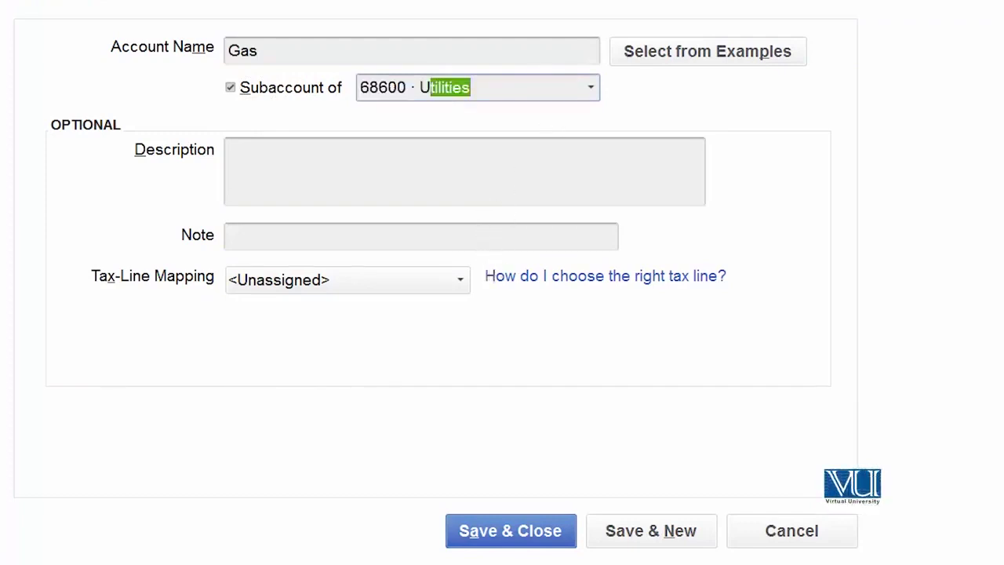
pyautogui.write('620')
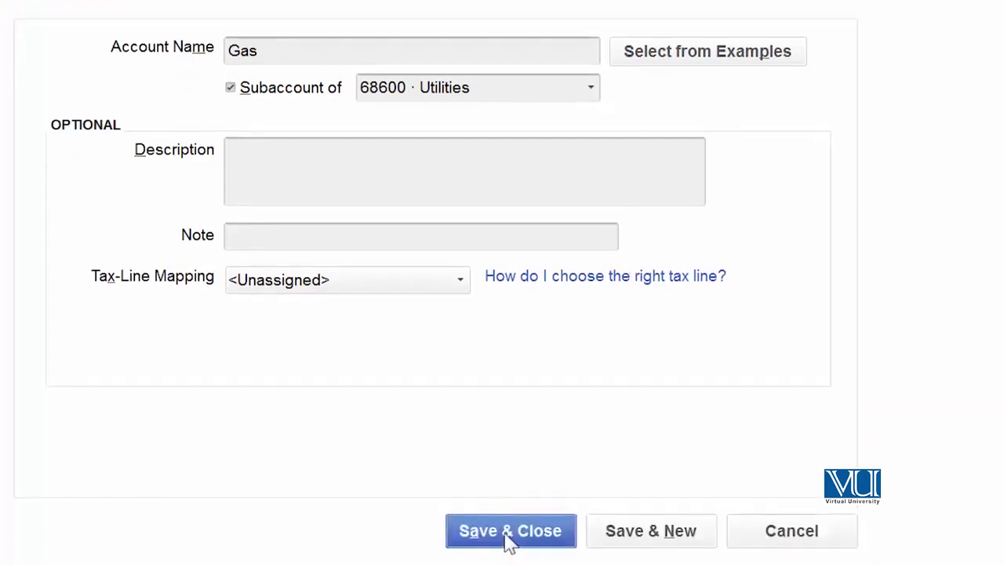
pyautogui.click(506, 533)
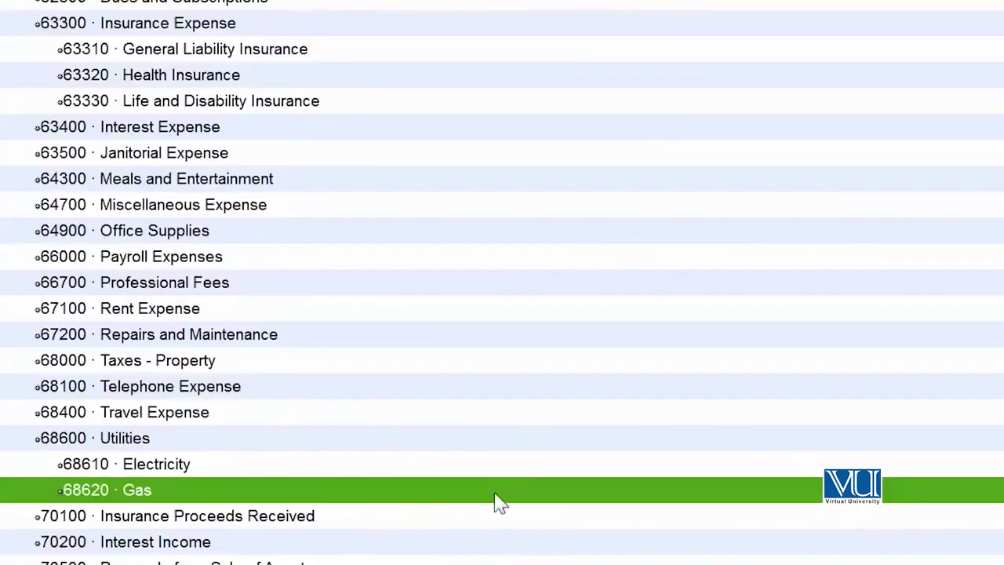
# Step: Create a Water & Swerage expense account as a subaccount of 68600 Utilities
pyautogui.rightClick(494, 496)
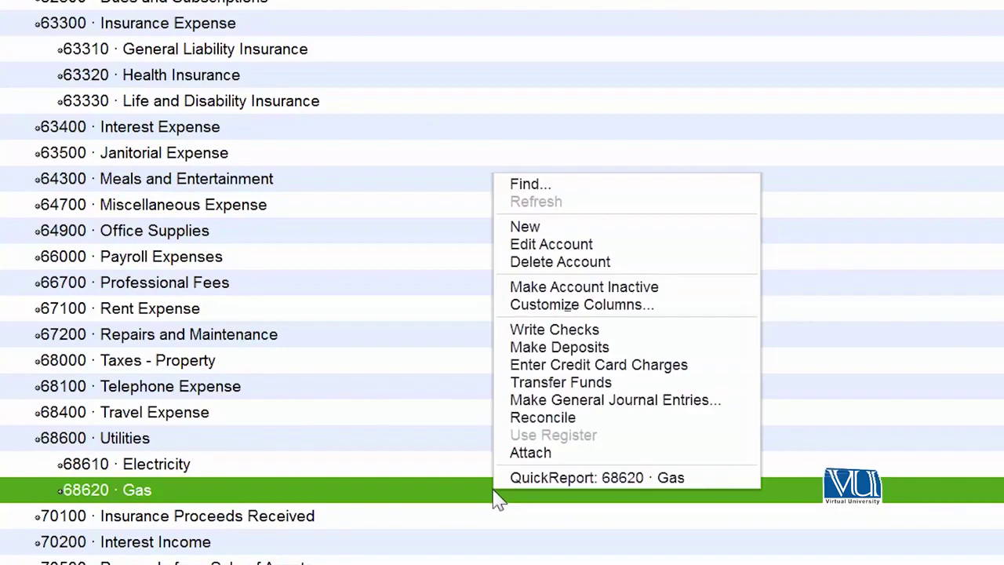
pyautogui.click(641, 240)
pyautogui.click(130, 84)
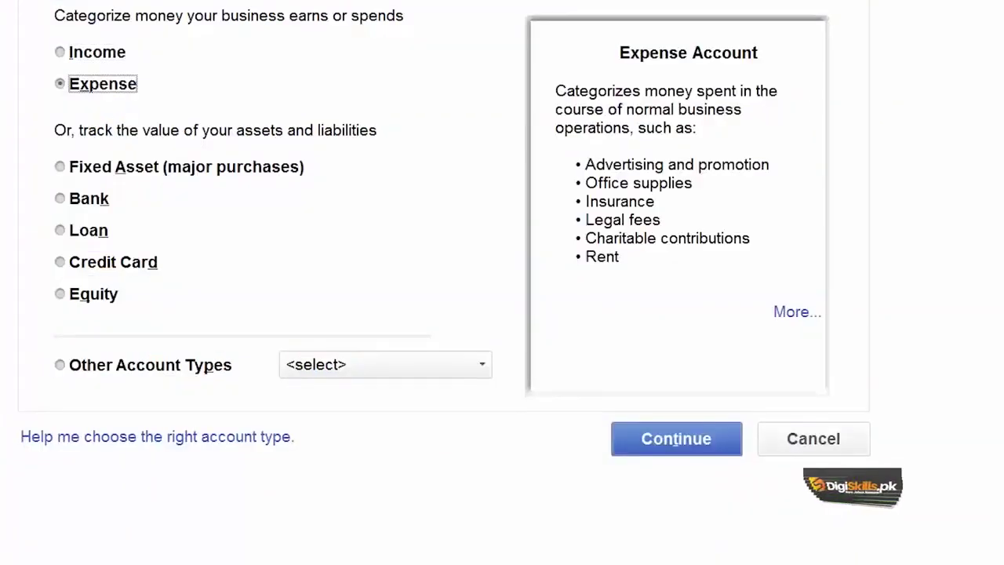
pyautogui.click(676, 439)
pyautogui.write('Water & Swerage')
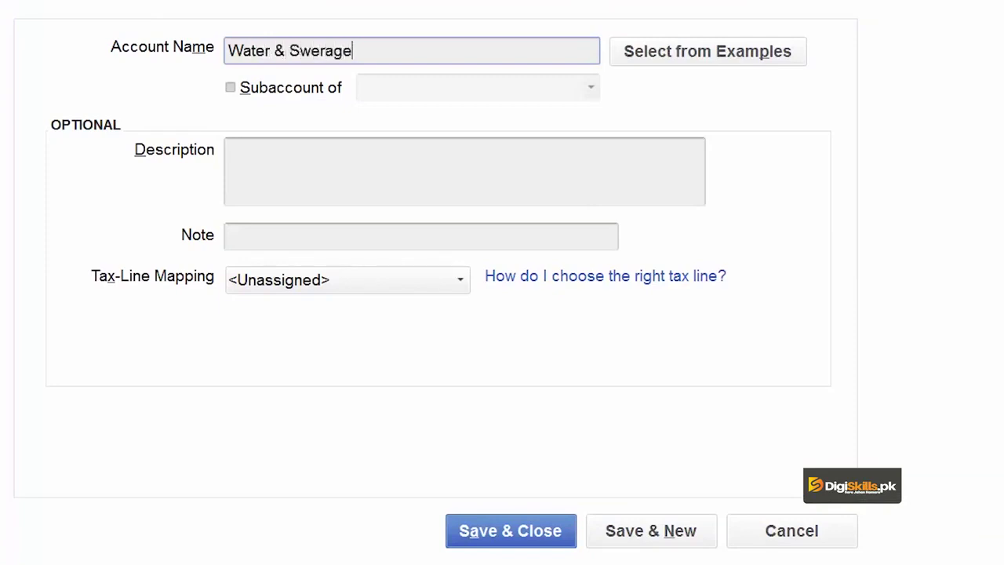
pyautogui.write('Utilities')
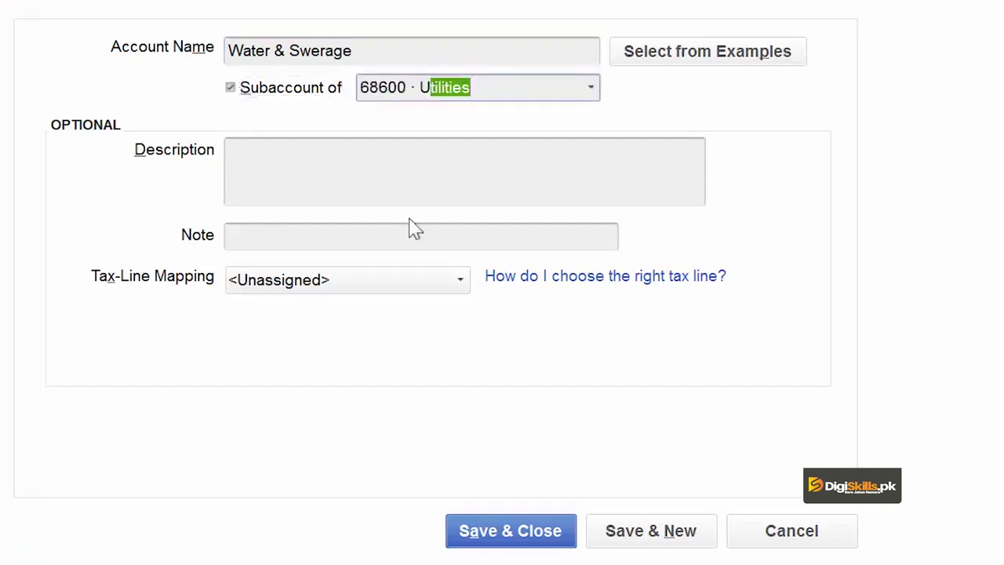
pyautogui.press('Return')
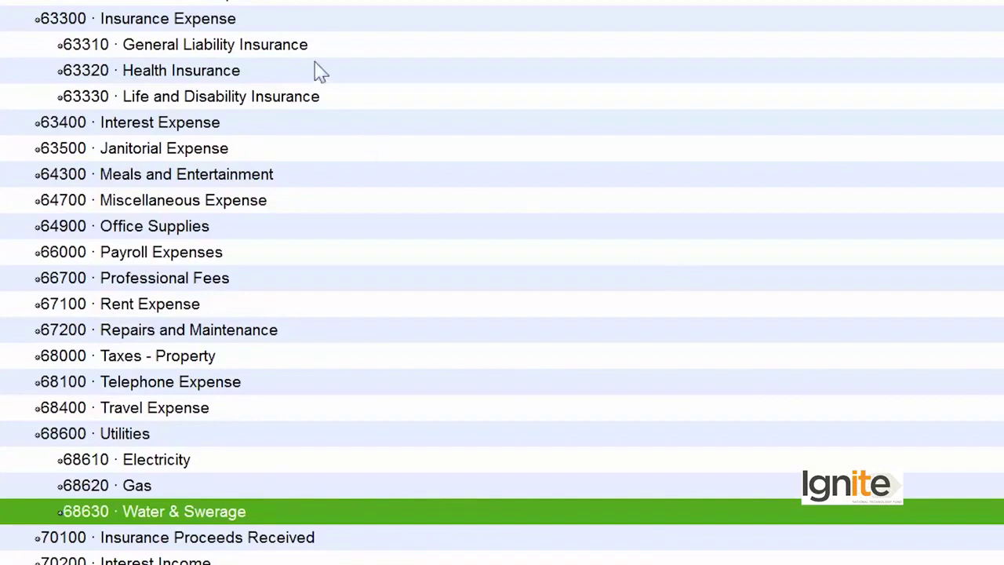
pyautogui.click(271, 17)
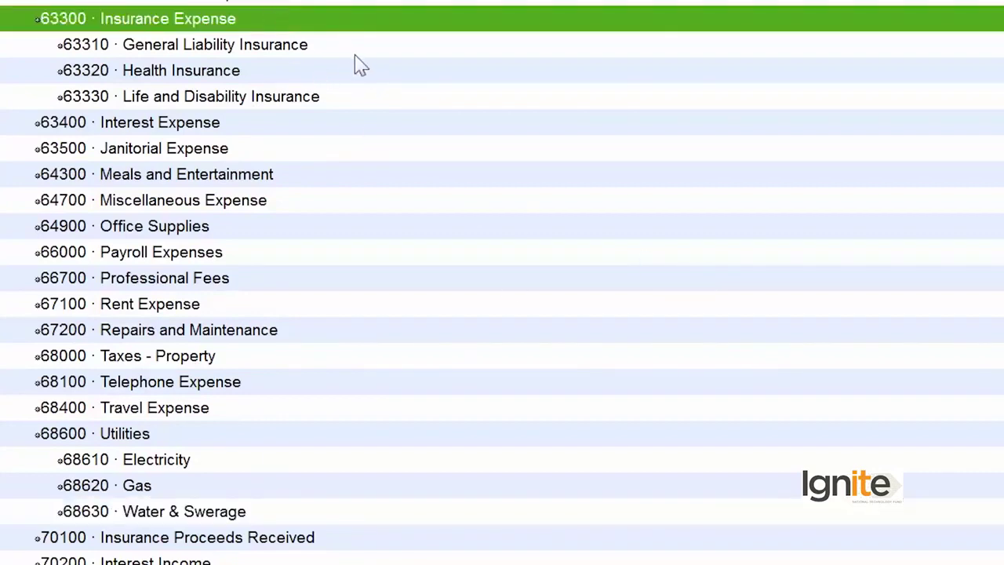
pyautogui.click(351, 47)
pyautogui.click(355, 71)
pyautogui.click(372, 97)
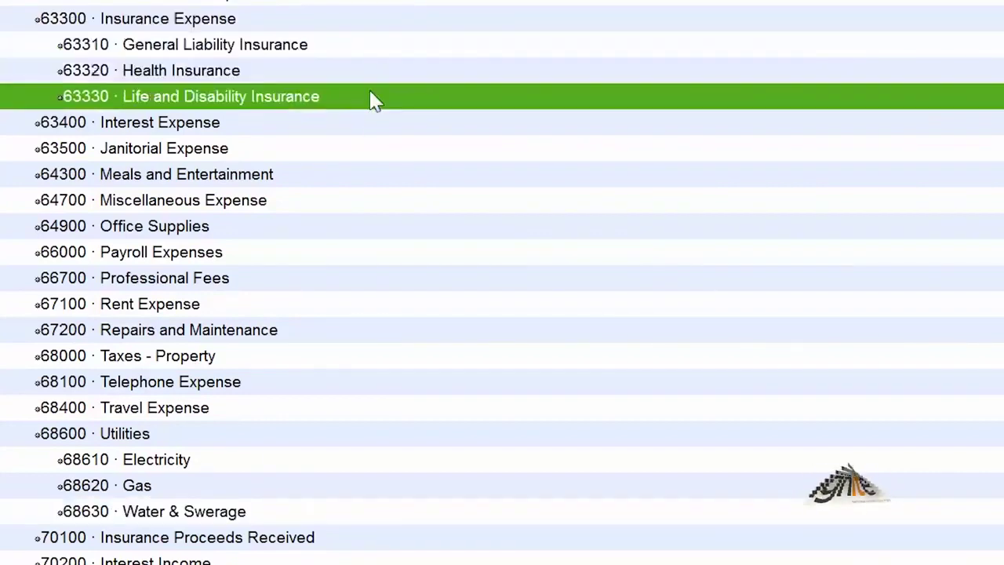
pyautogui.click(281, 442)
pyautogui.click(291, 462)
pyautogui.click(296, 488)
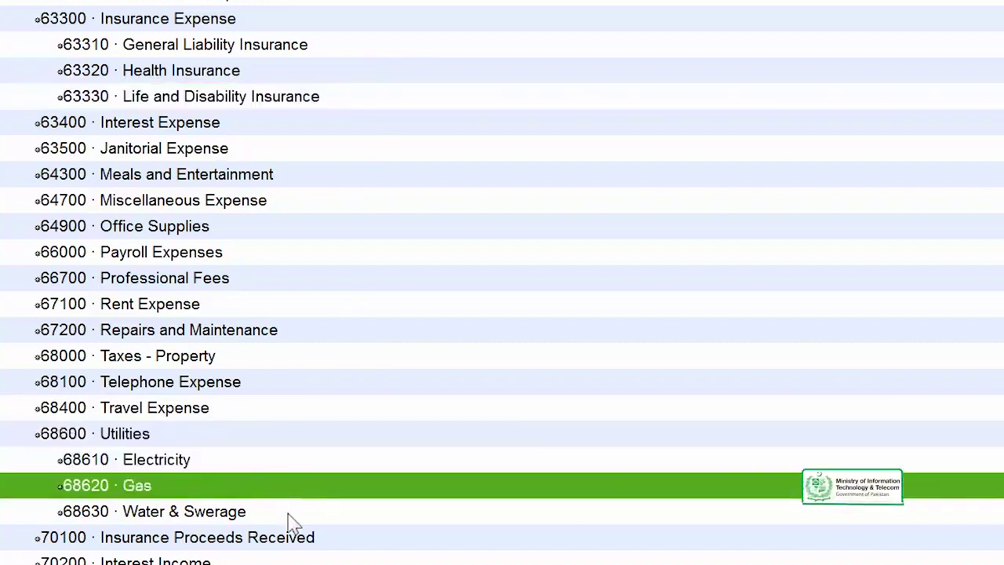
pyautogui.click(292, 519)
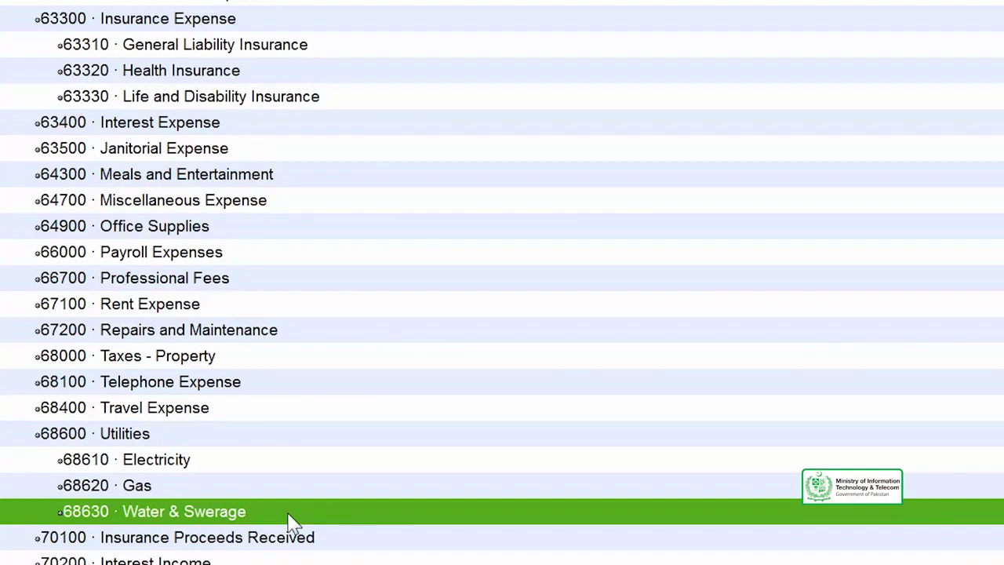